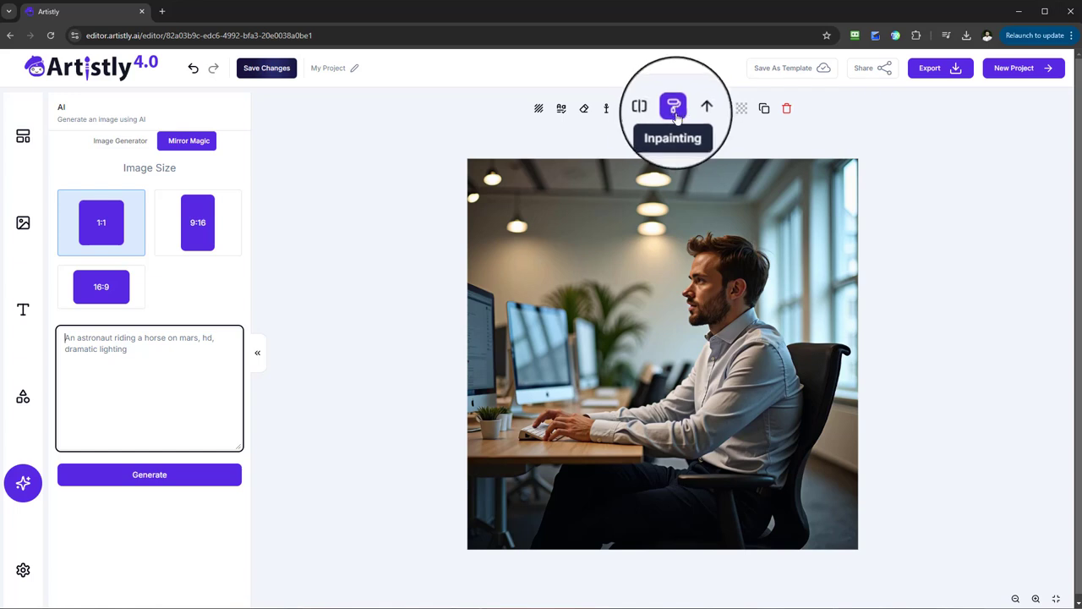
Step: Inpaint the man's eye area with the prompt "insert red glasses" and add the generated image to the canvas
click(674, 110)
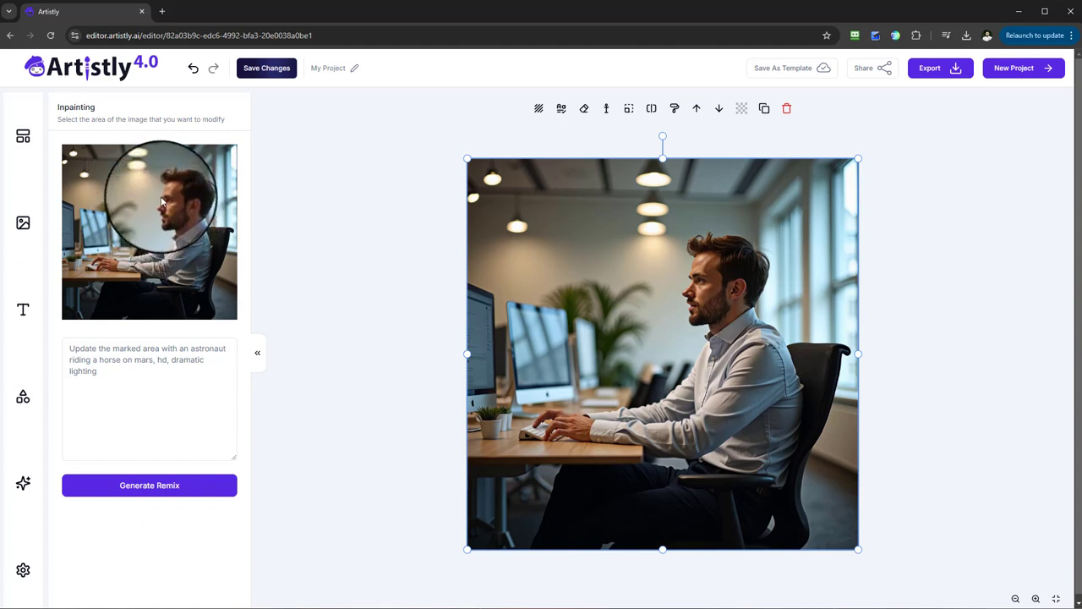
mouse_move(163, 199)
mouse_down()
mouse_move(146, 198)
mouse_move(184, 201)
mouse_up()
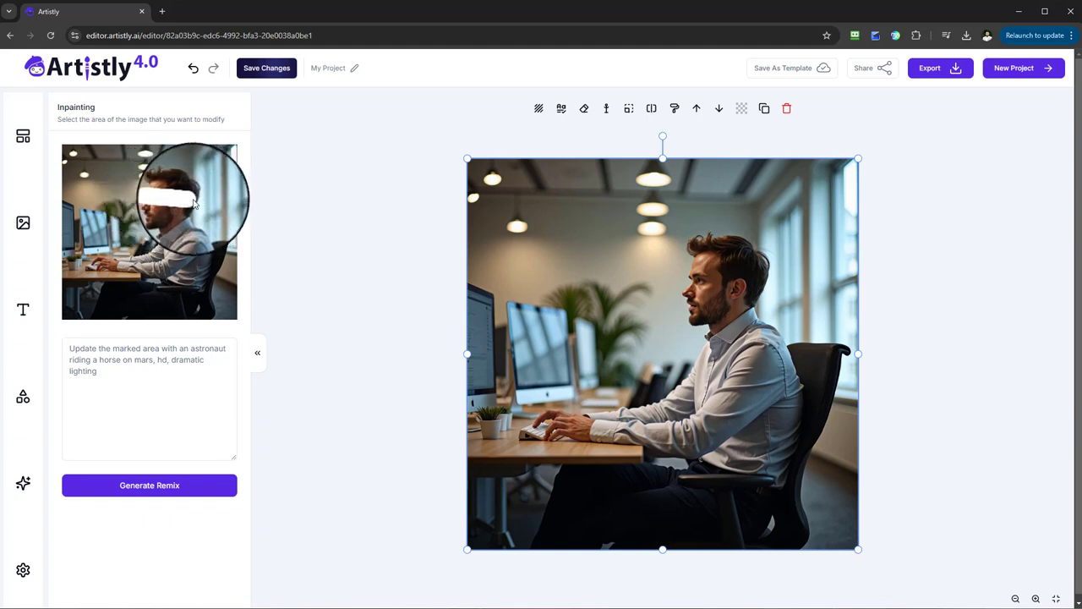
click(154, 361)
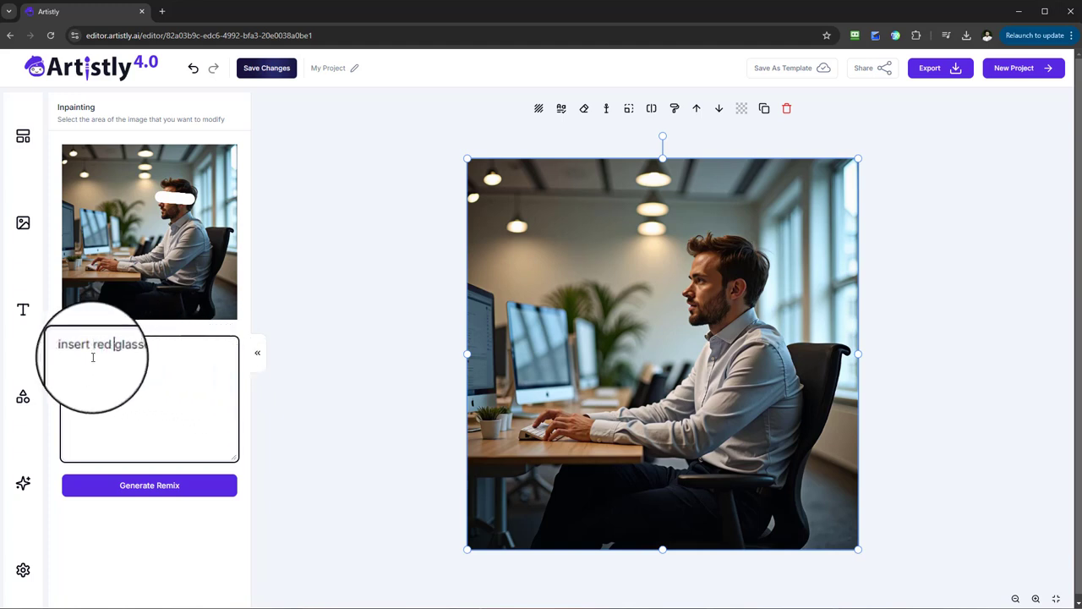
click(138, 488)
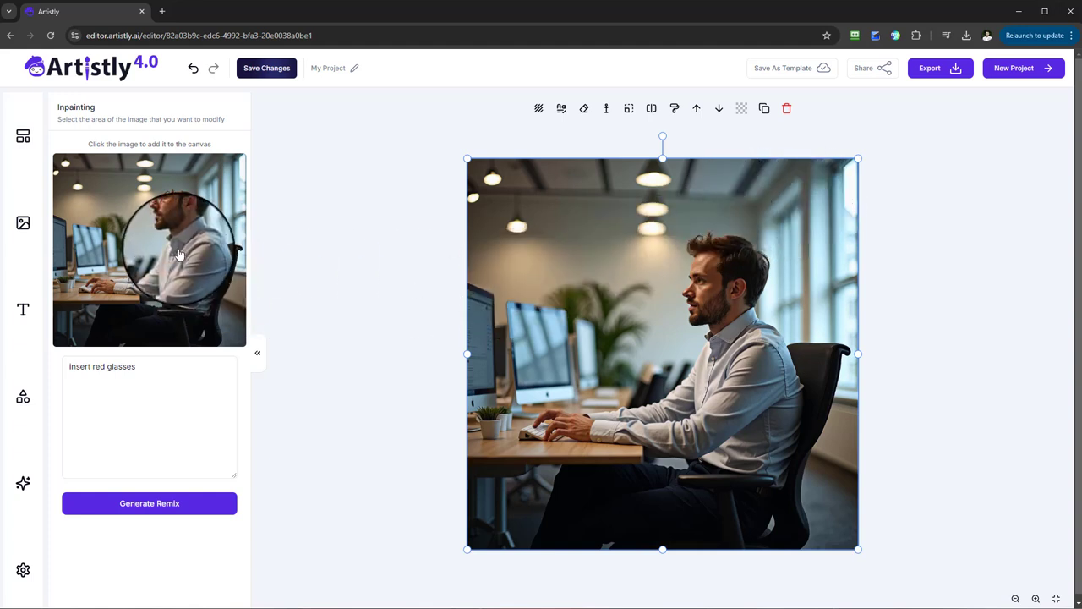
click(170, 205)
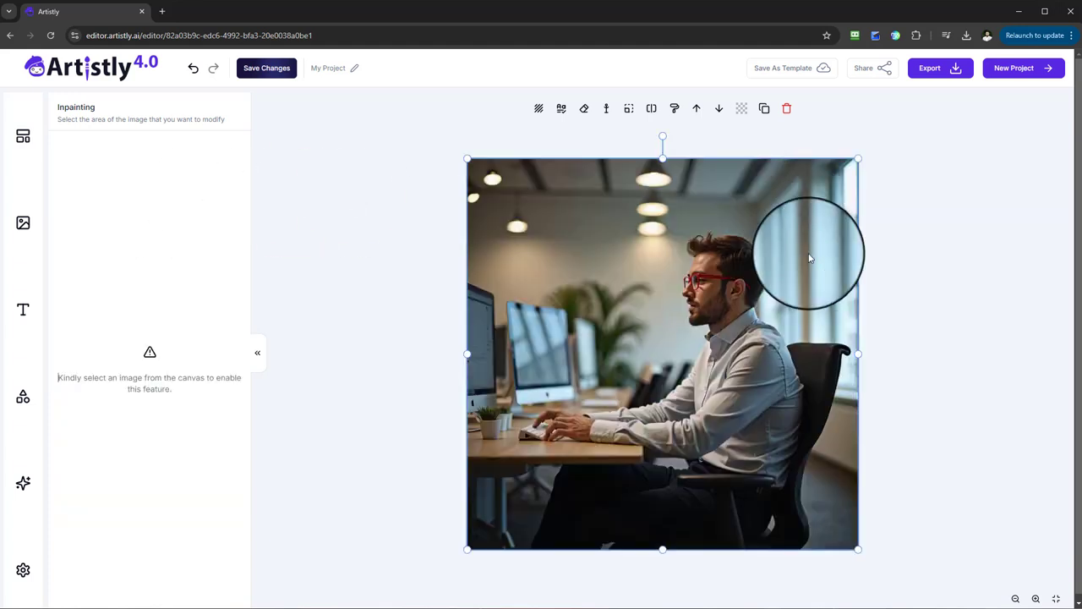
Step: Inpaint the chin area of the canvas image with the prompt "insert a beard" and add the result to the canvas
click(700, 288)
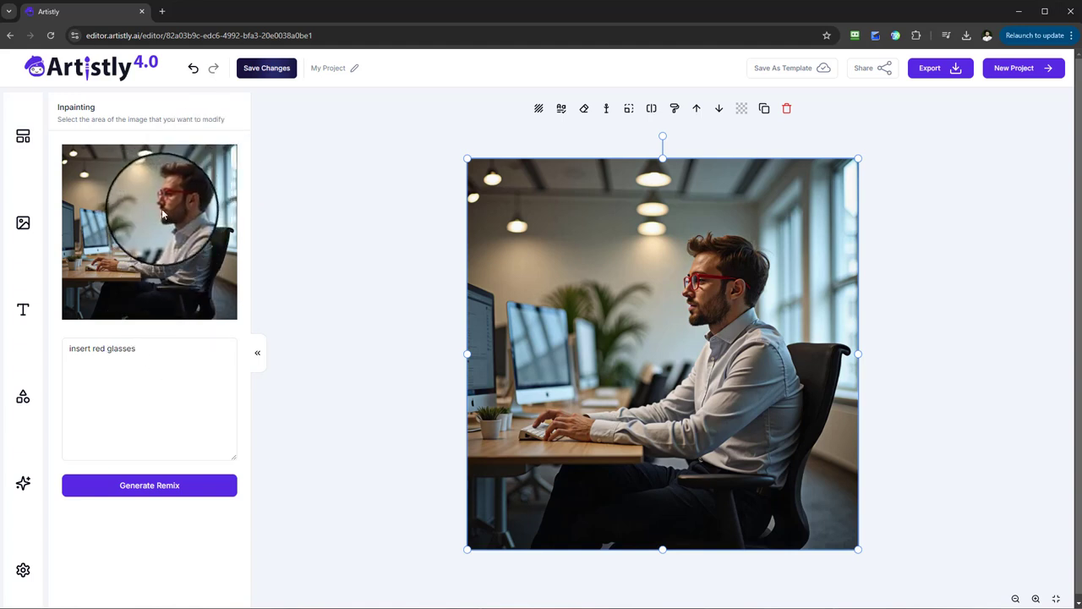
mouse_move(163, 214)
mouse_down()
mouse_move(159, 204)
mouse_move(185, 211)
mouse_move(165, 224)
mouse_move(193, 208)
mouse_move(166, 217)
mouse_up()
drag(152, 353, 85, 354)
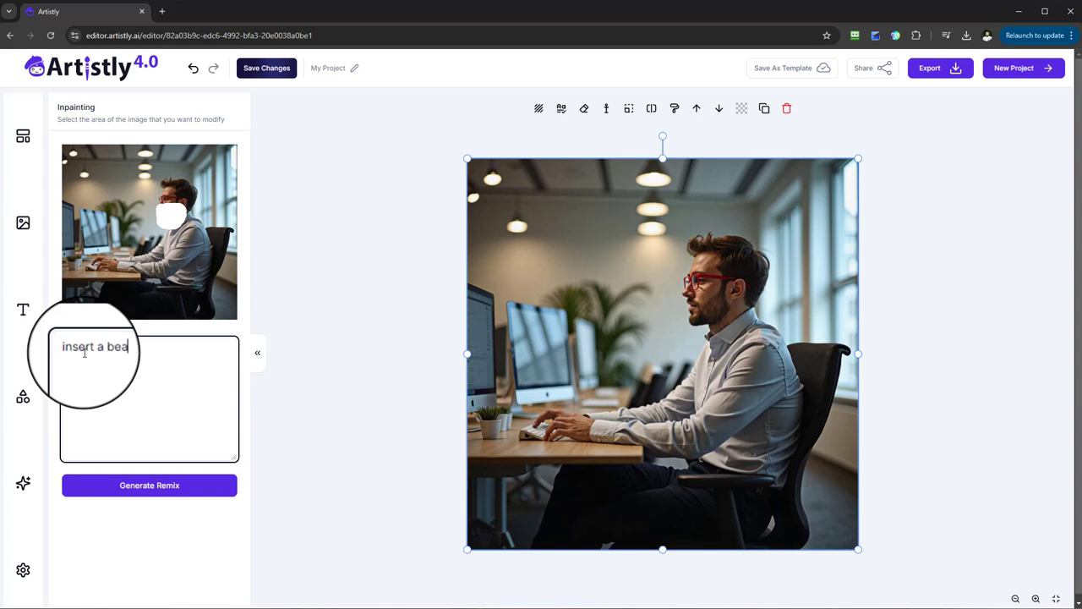
click(131, 487)
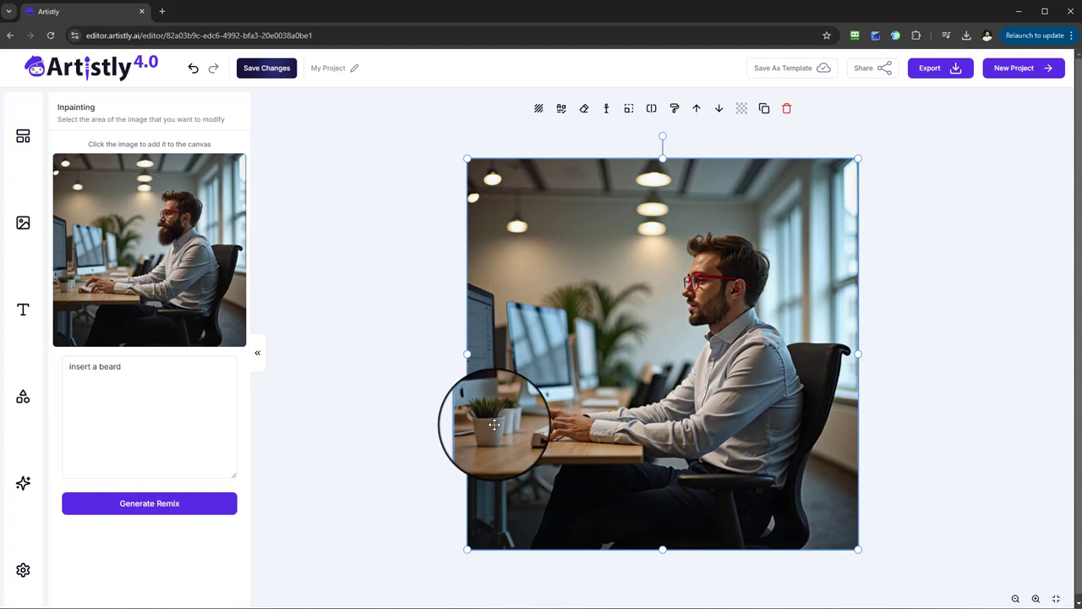
click(157, 219)
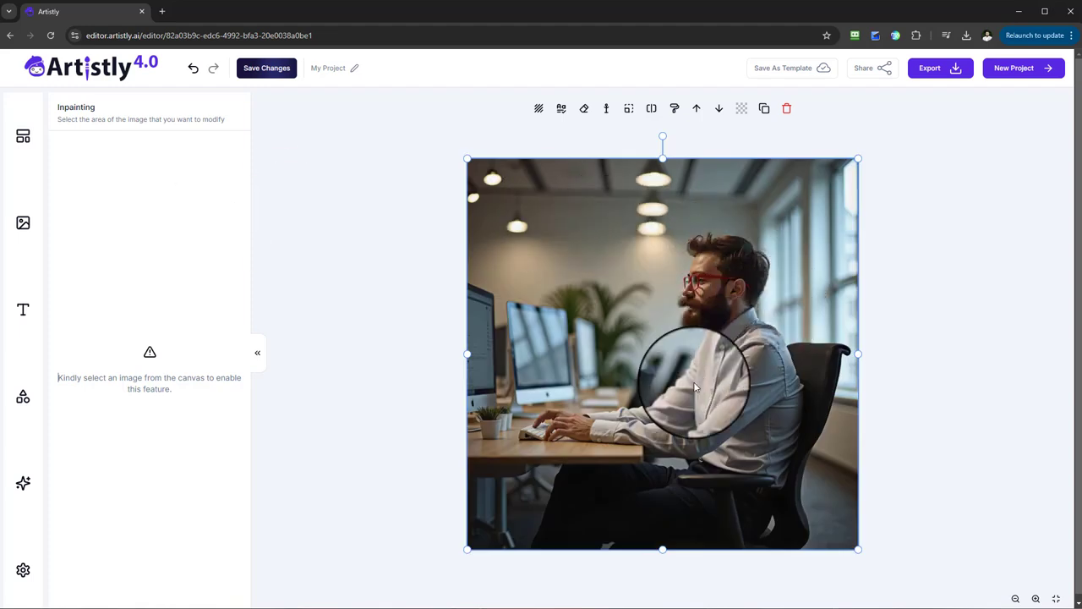
Step: Inpaint the man's hair with the prompt "insert a short silver hair" and add the result to the canvas
click(668, 347)
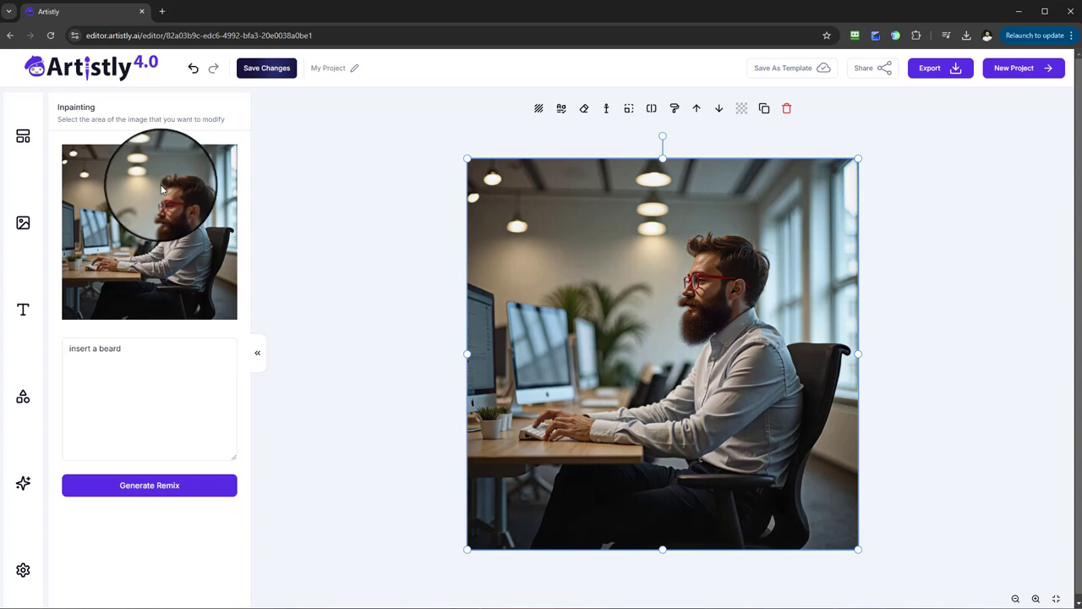
mouse_move(142, 184)
mouse_down()
mouse_move(191, 181)
mouse_move(181, 194)
mouse_move(193, 200)
mouse_move(184, 187)
mouse_up()
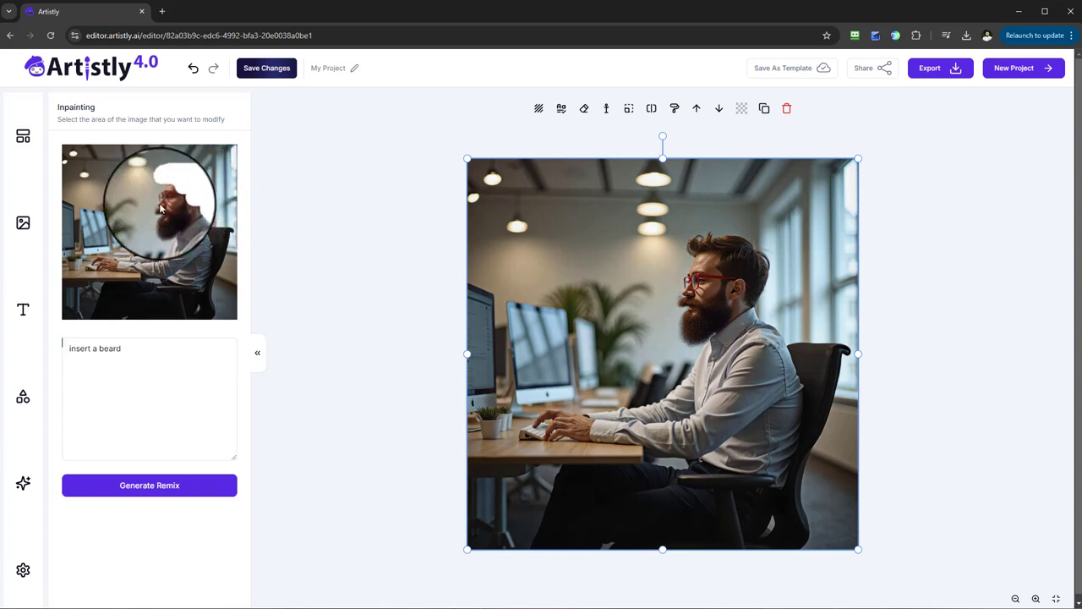
drag(125, 356, 102, 356)
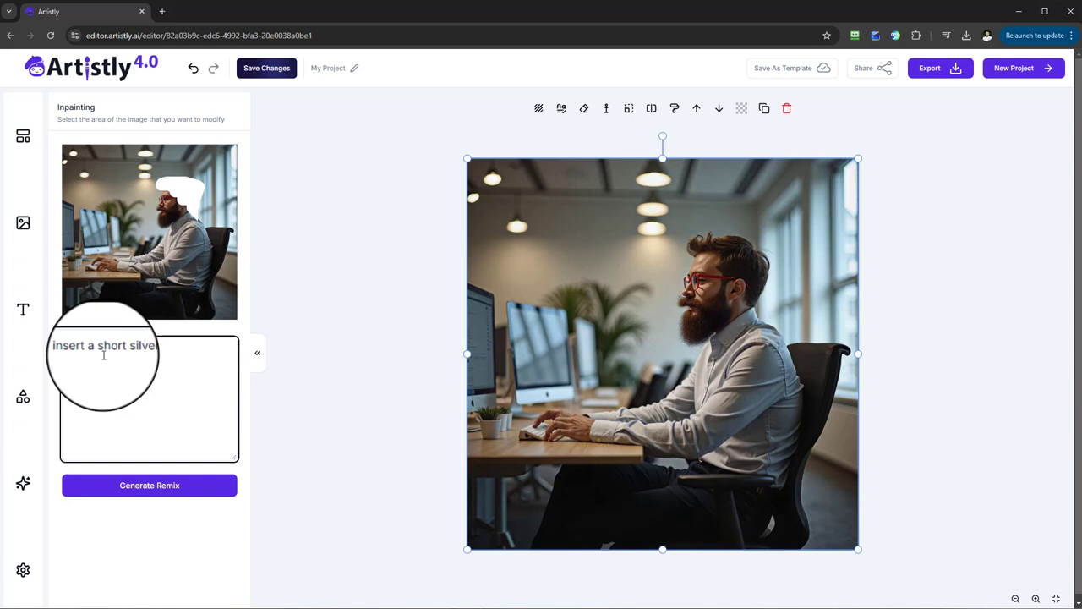
click(159, 487)
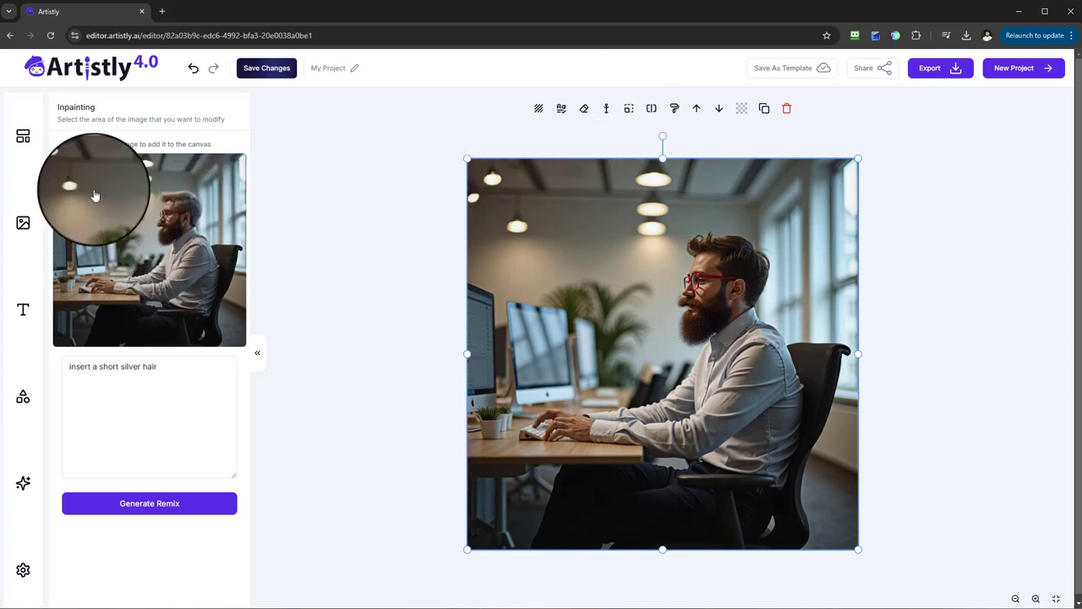
click(182, 235)
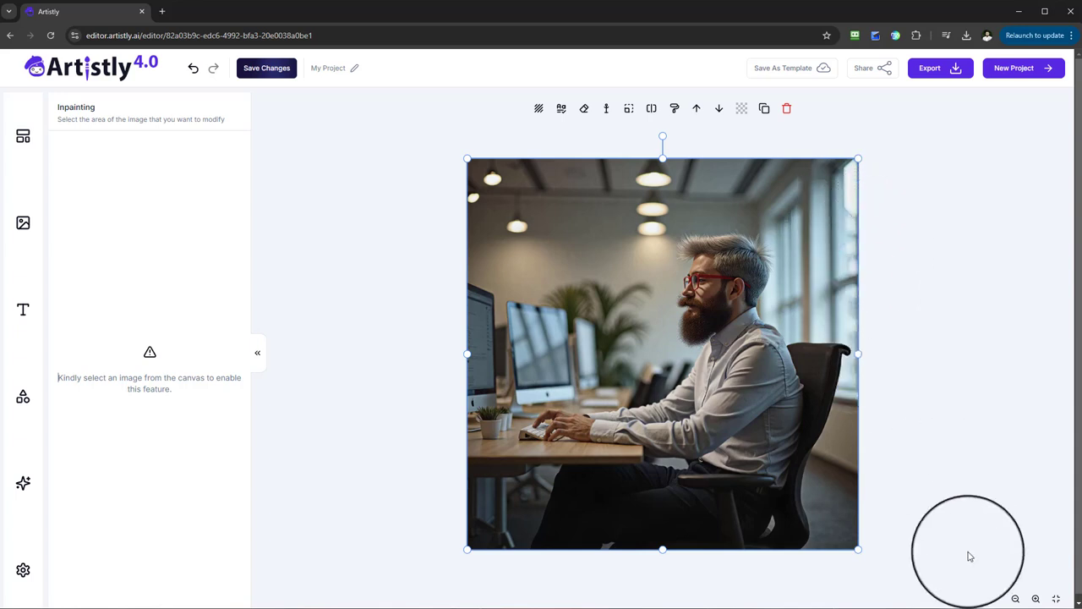
Step: Inpaint the area around the man's ear with the prompt "insert noise cancelling headphones" and add the result to the canvas
click(1036, 598)
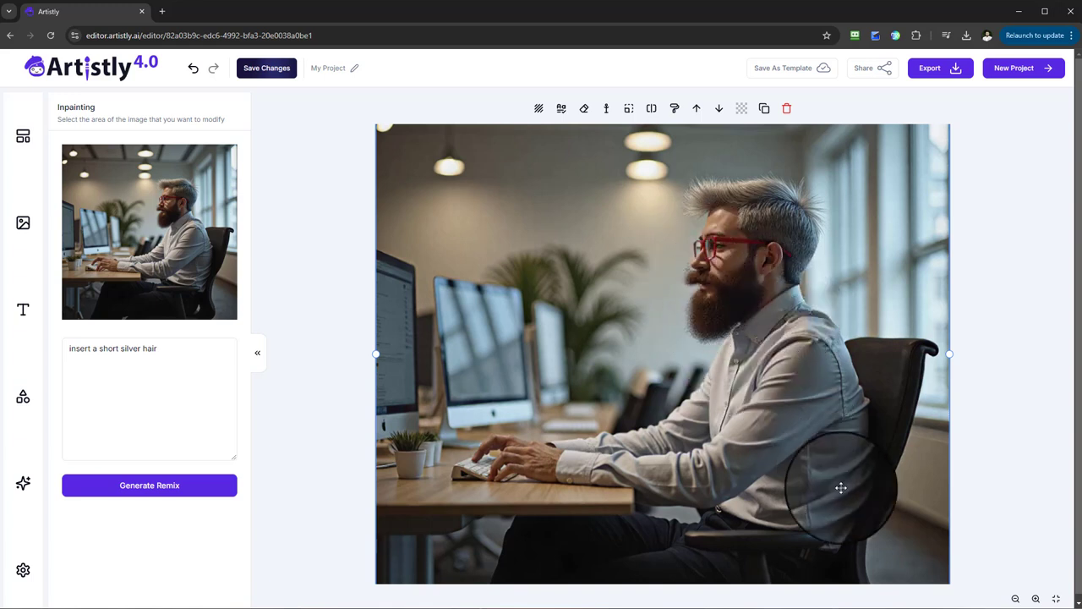
click(1016, 599)
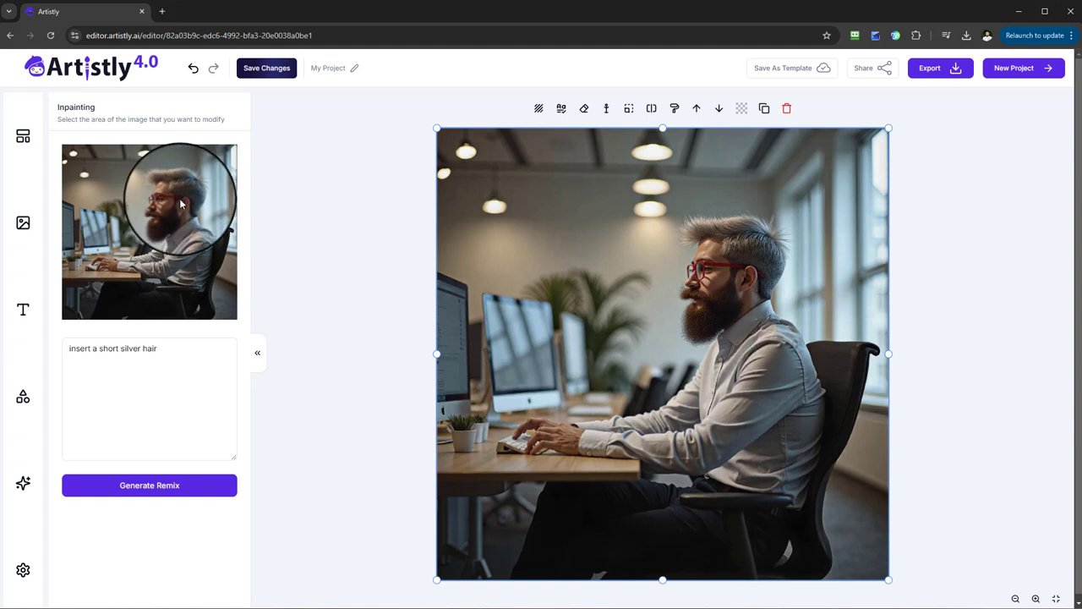
mouse_move(181, 201)
mouse_down()
mouse_move(183, 184)
mouse_move(182, 207)
mouse_move(188, 189)
mouse_move(180, 198)
mouse_up()
drag(169, 350, 91, 349)
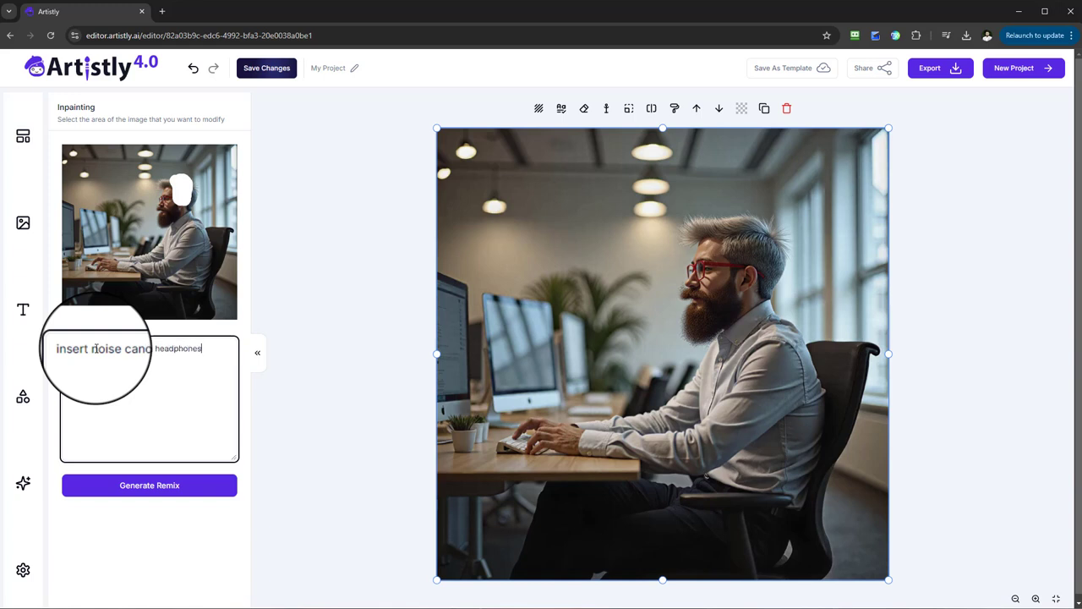
click(135, 487)
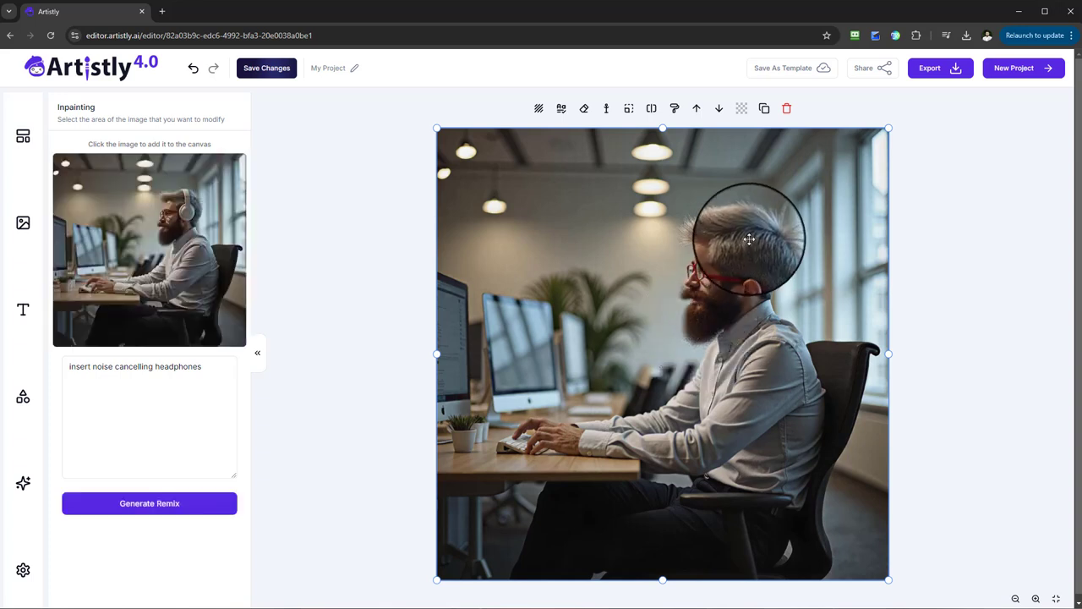
click(145, 207)
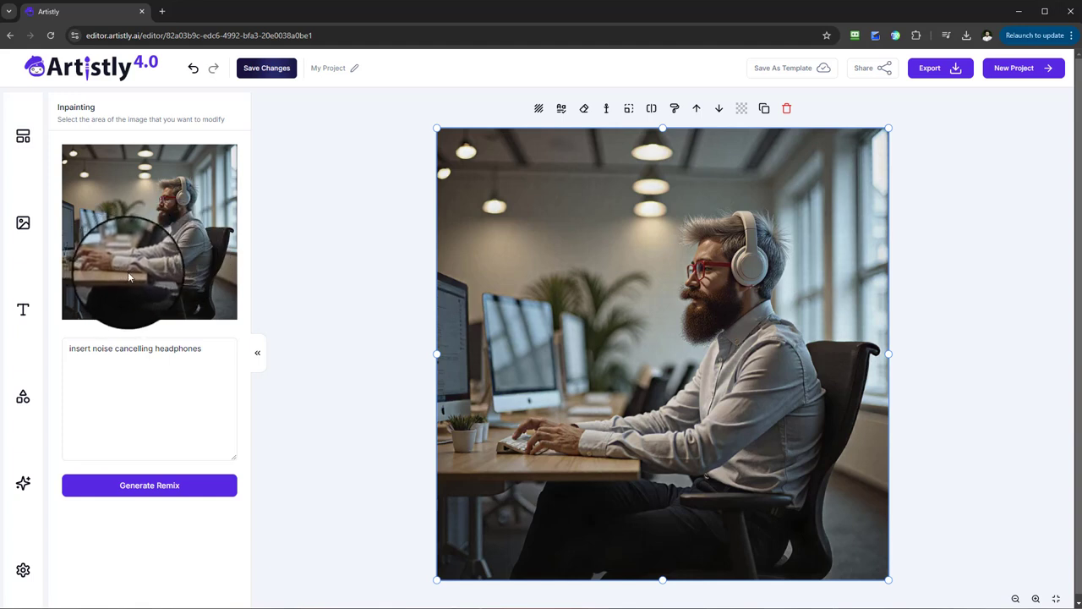
Step: Mask the man's shirt and sleeves, inpaint them with the prompt "insert a pink shirt", and add the result to the canvas
mouse_move(121, 269)
mouse_down()
mouse_move(164, 275)
mouse_move(185, 259)
mouse_move(178, 281)
mouse_move(199, 285)
mouse_move(206, 256)
mouse_move(194, 218)
mouse_move(159, 257)
mouse_move(133, 261)
mouse_move(169, 262)
mouse_move(184, 248)
mouse_move(189, 268)
mouse_move(196, 242)
mouse_move(171, 255)
mouse_move(189, 243)
mouse_move(192, 278)
mouse_move(158, 282)
mouse_move(157, 267)
mouse_move(141, 260)
mouse_move(170, 244)
mouse_up()
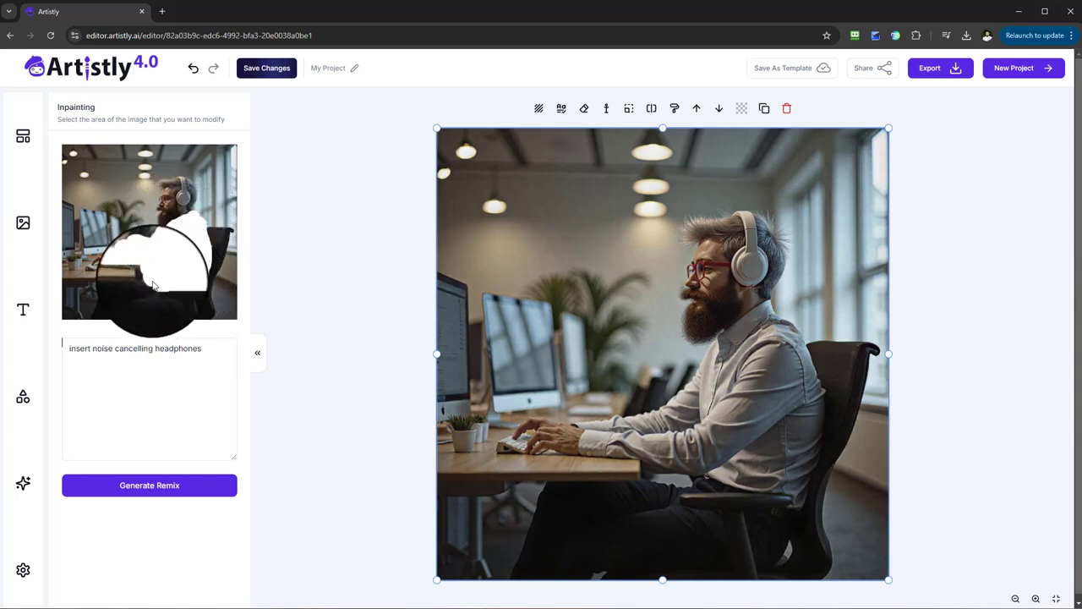
drag(201, 349, 112, 349)
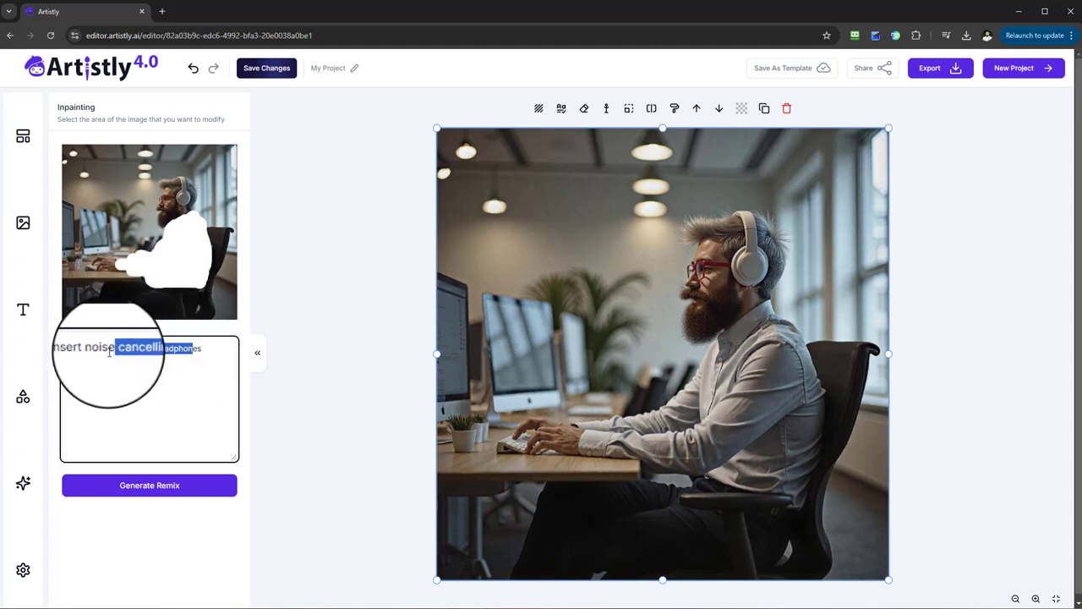
drag(205, 348, 115, 357)
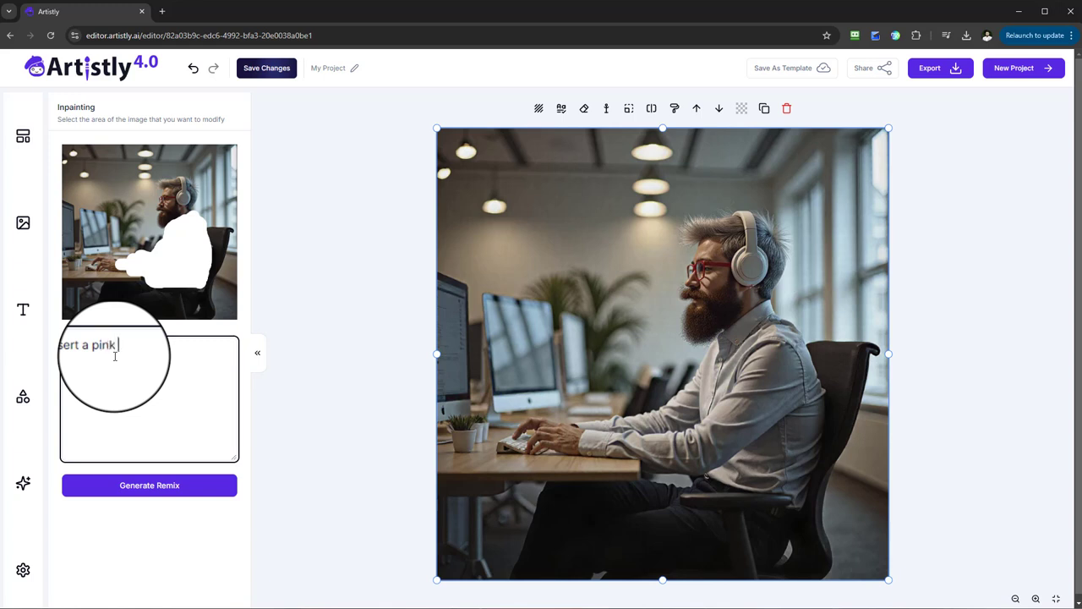
click(153, 489)
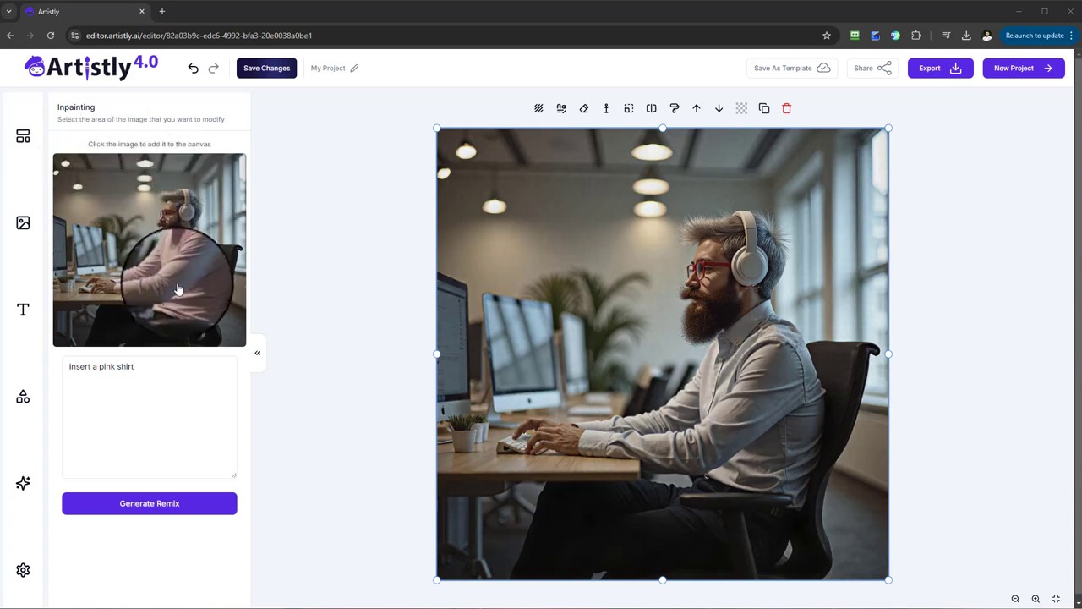
click(131, 231)
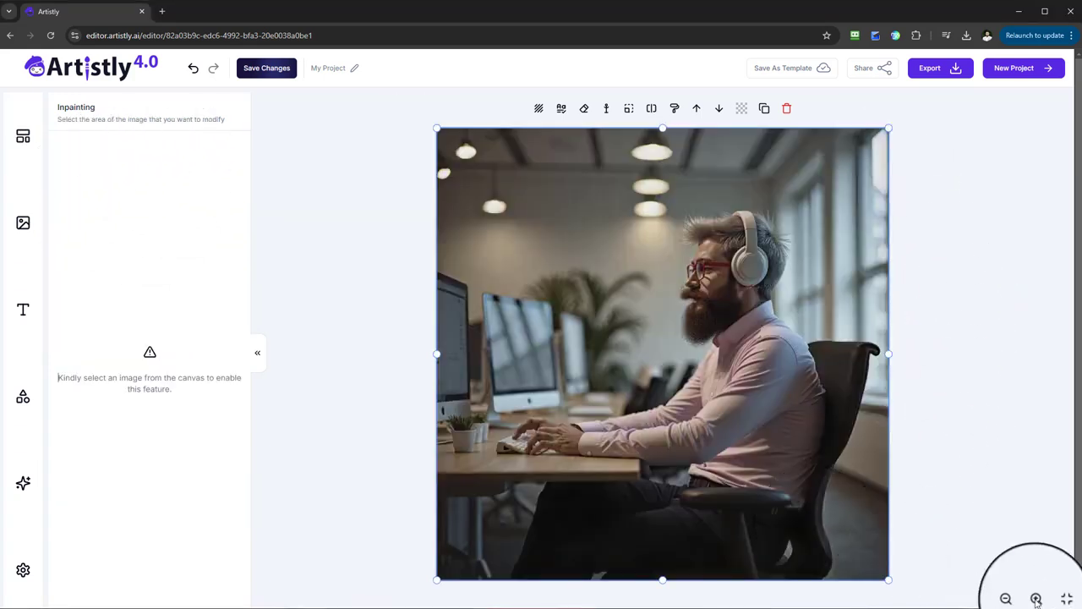
Step: Examine the inpainted details of the man on the canvas up close and at full view
click(1036, 599)
click(1035, 598)
click(1036, 598)
click(1035, 599)
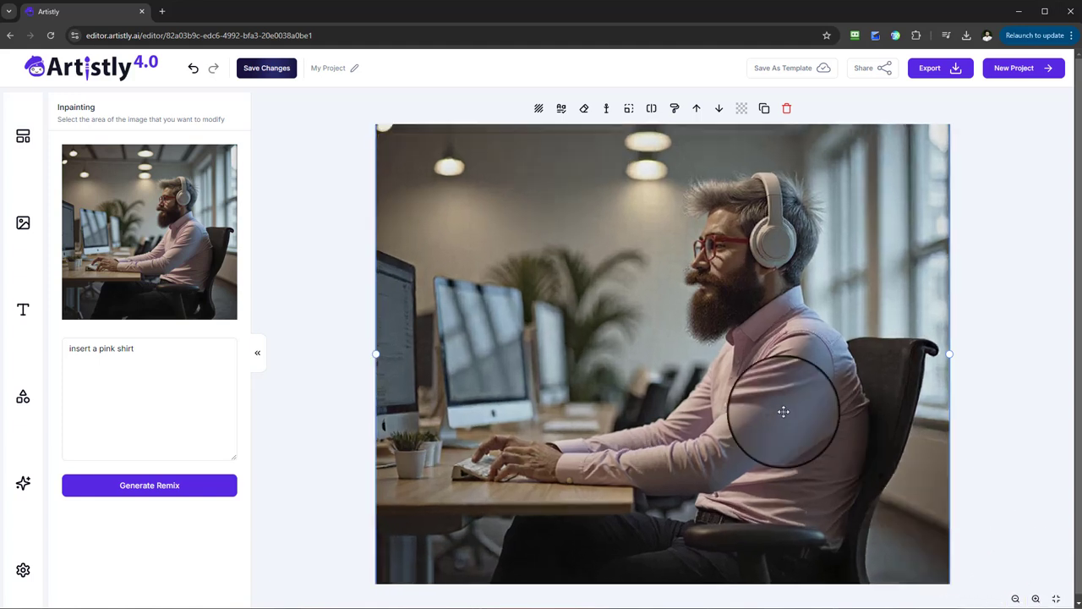
click(1016, 598)
click(1016, 599)
click(1016, 598)
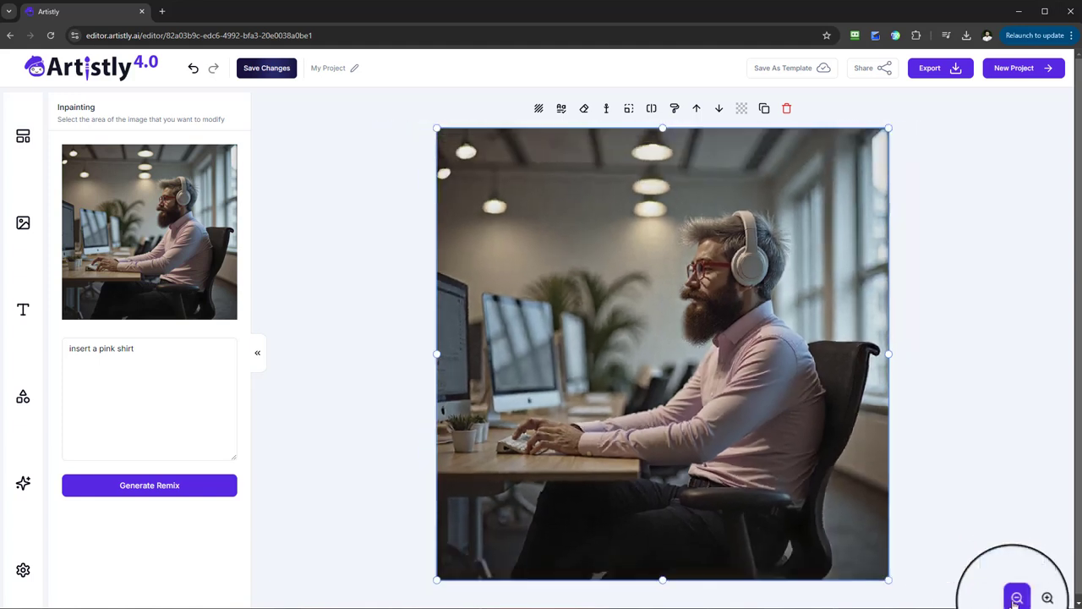
click(1016, 599)
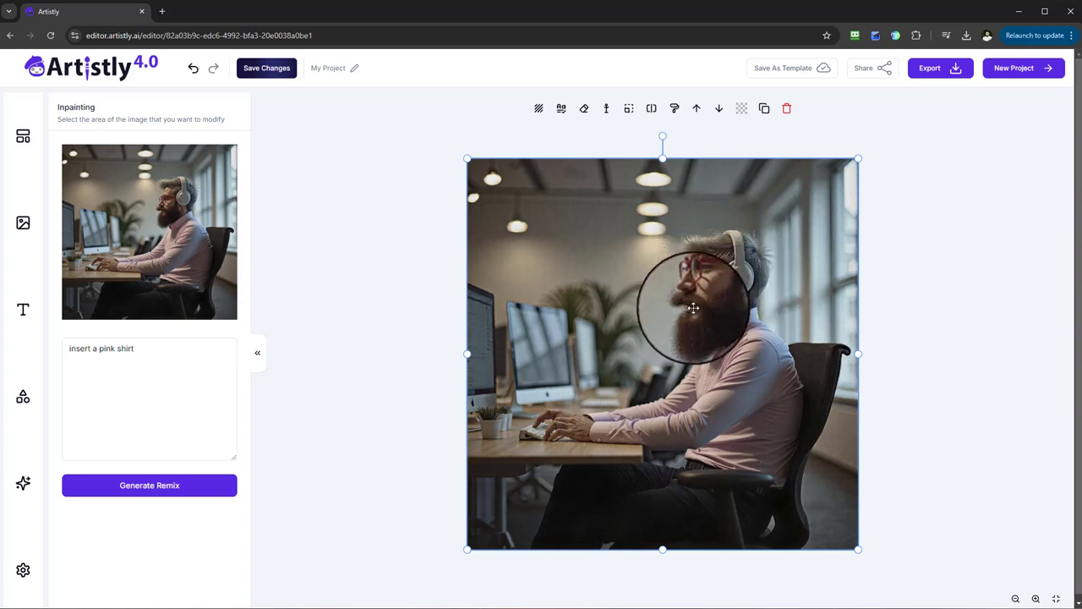
click(1015, 601)
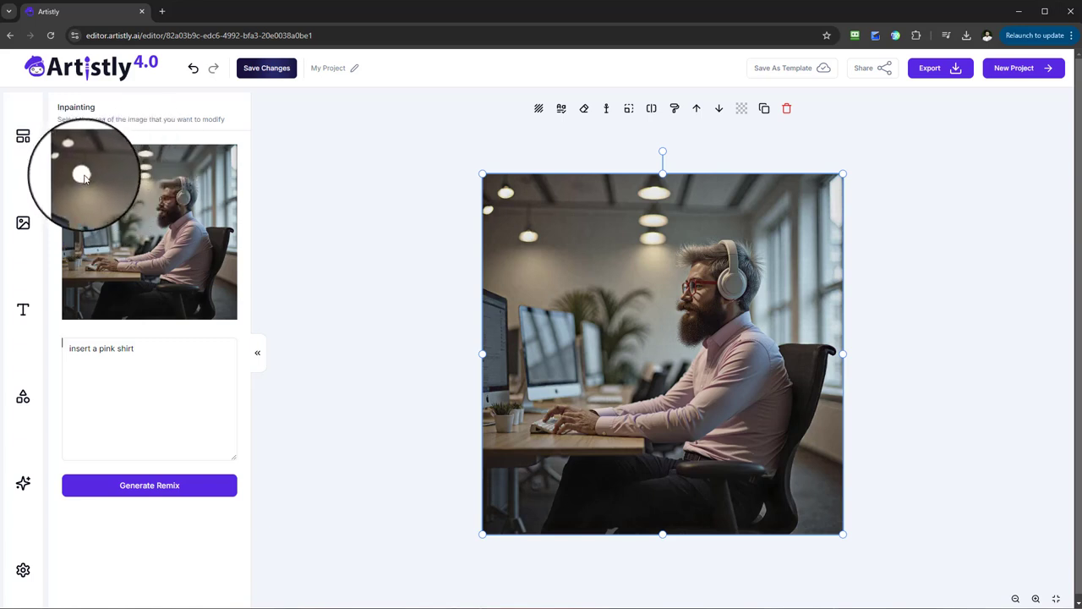
Step: Mask the hanging ceiling lamps, a background monitor and the man's headphones as inpainting areas
drag(85, 179, 81, 177)
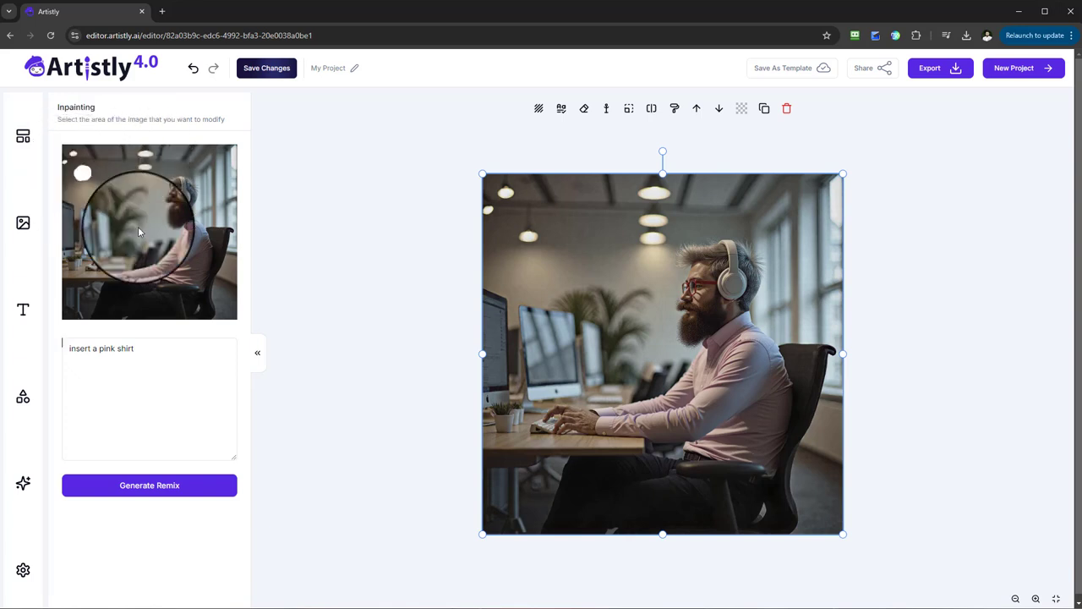
drag(137, 358, 63, 356)
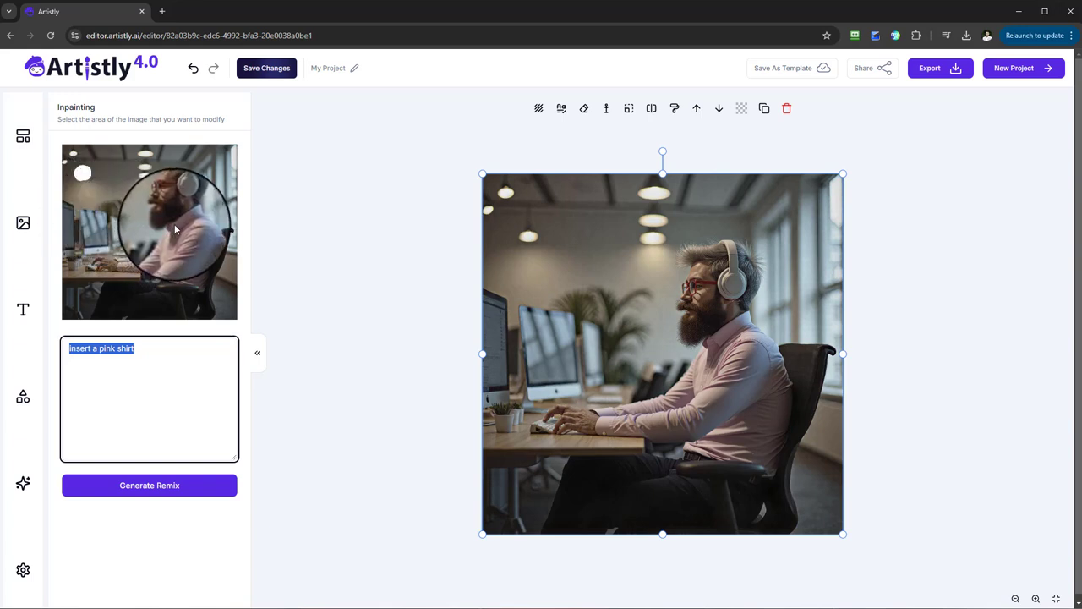
click(138, 349)
drag(141, 349, 70, 348)
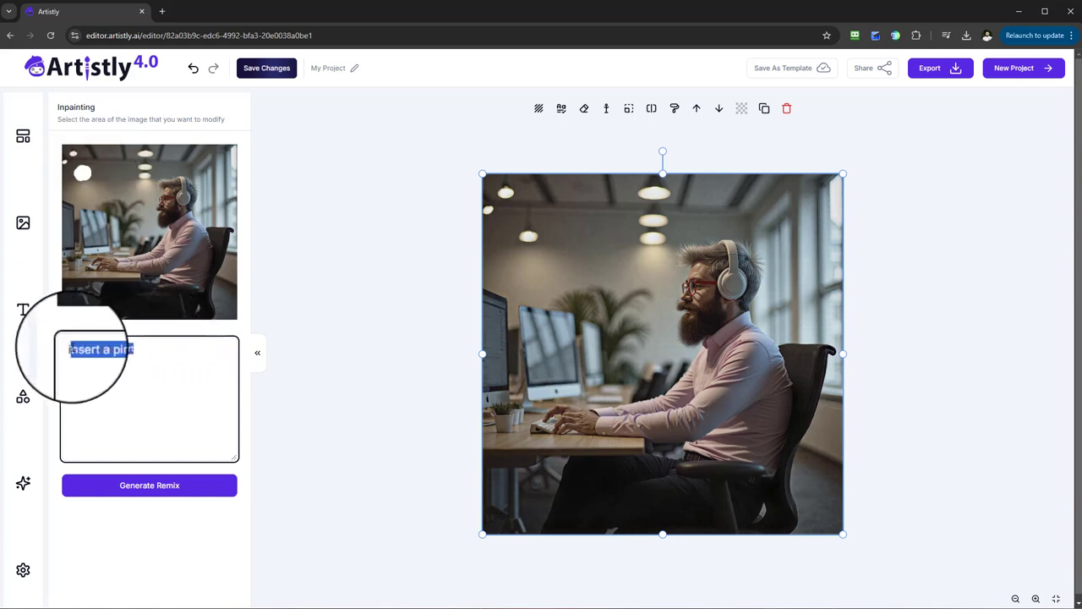
click(139, 172)
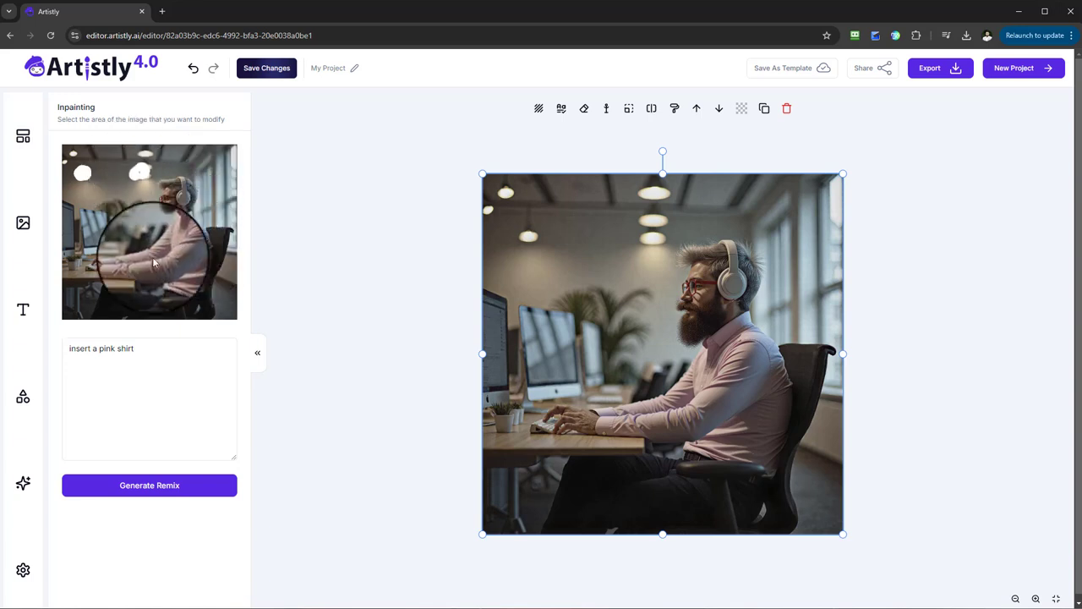
mouse_move(112, 242)
mouse_down()
mouse_move(96, 216)
mouse_move(97, 239)
mouse_up()
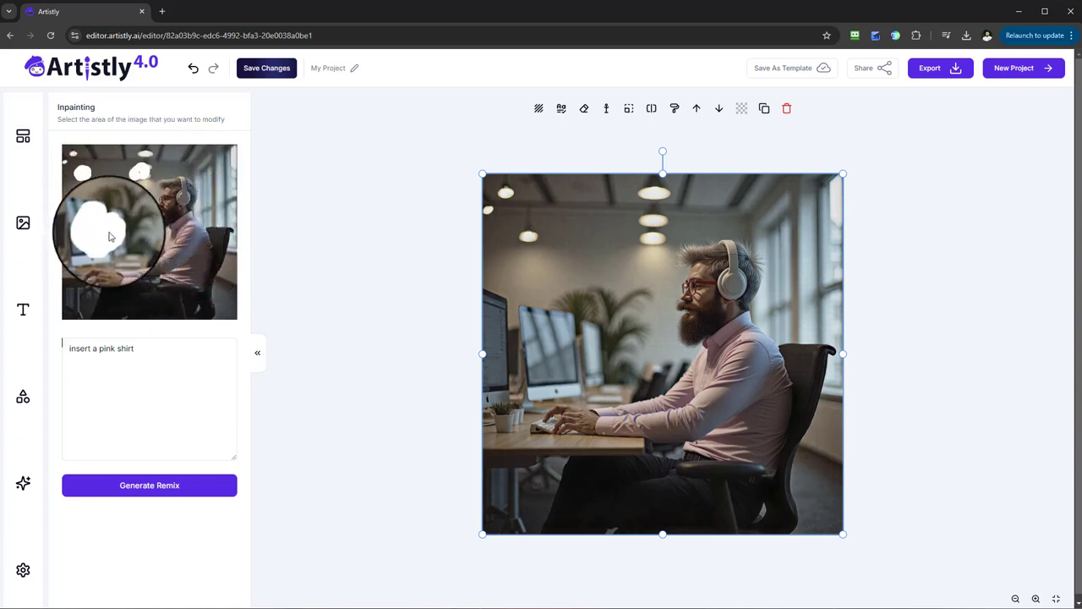
drag(190, 181, 185, 202)
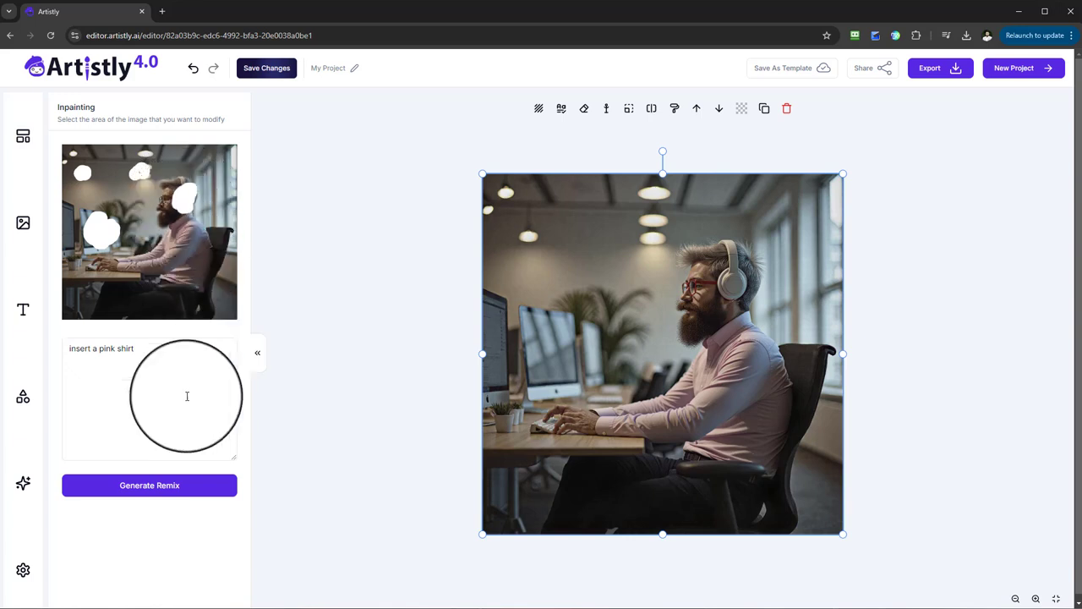
Step: Add the man's hair to the inpainting mask and clear the existing prompt text
drag(135, 349, 70, 349)
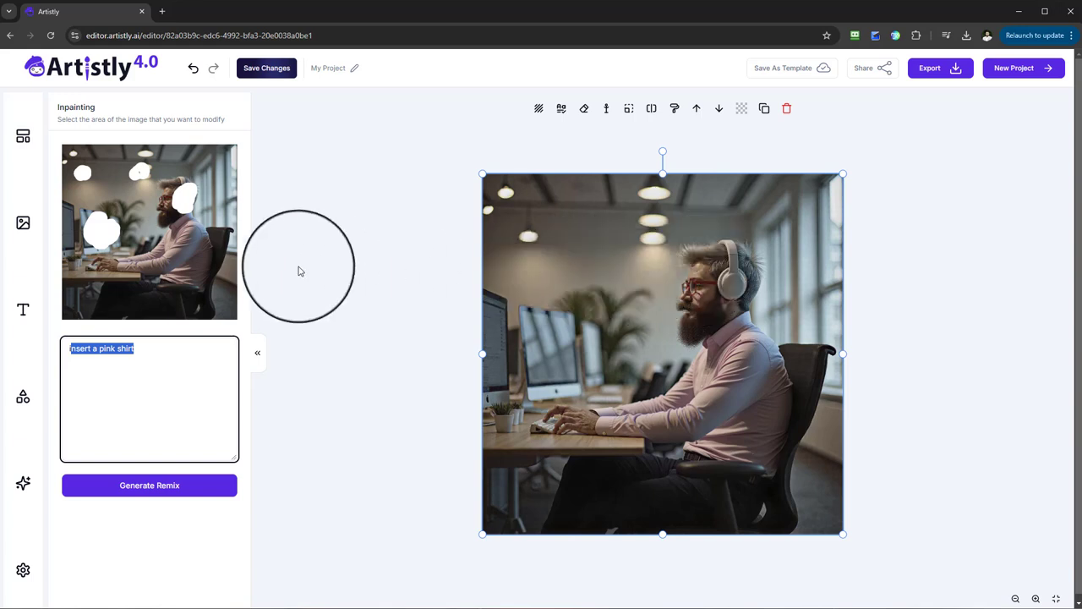
click(163, 187)
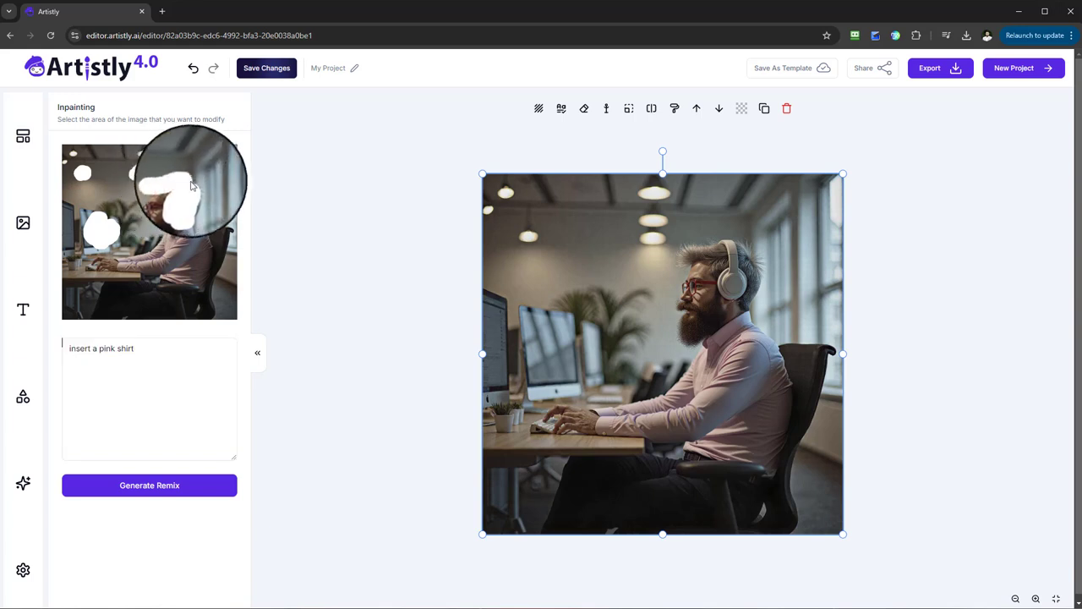
drag(124, 356, 43, 338)
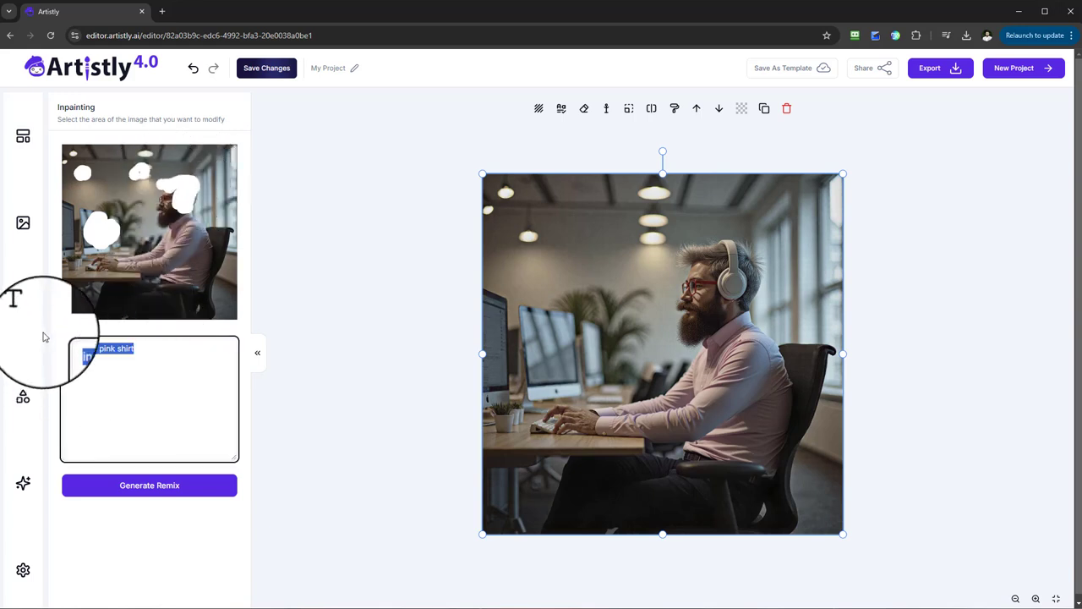
key(BackSpace)
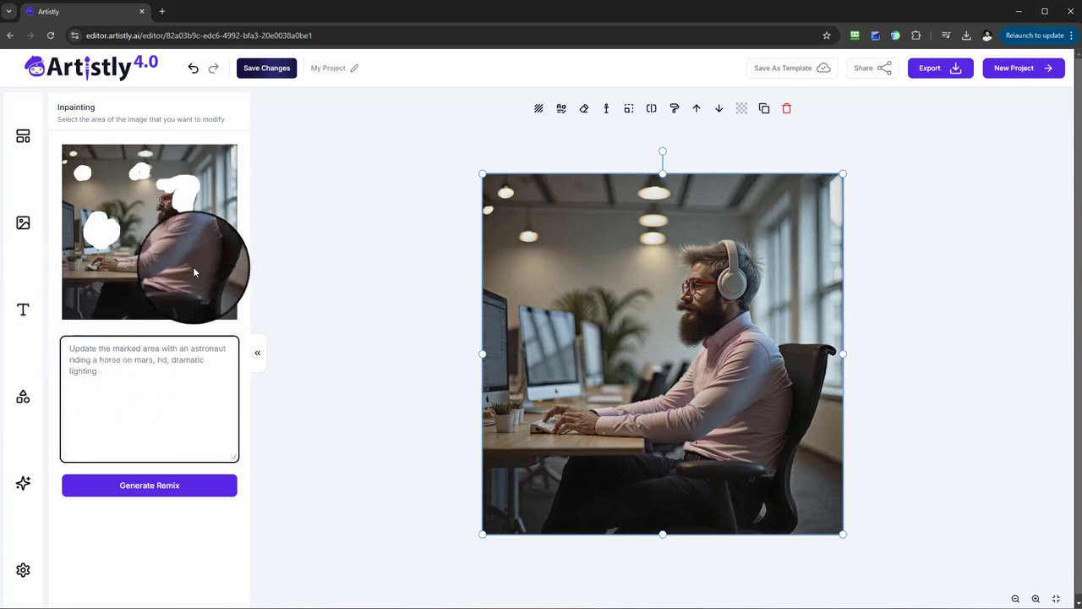